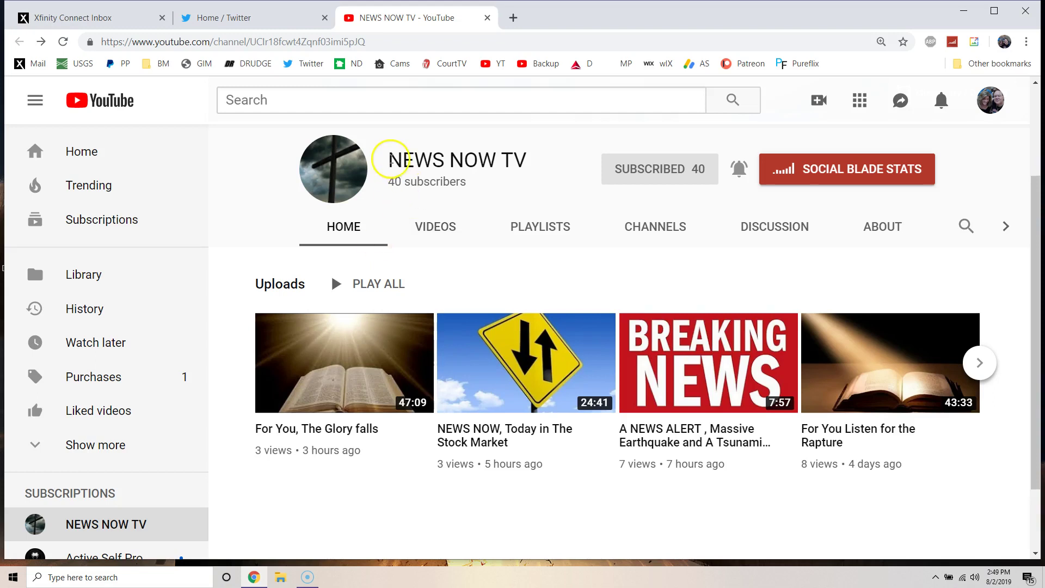
Step: Drag across the NEWS NOW TV name on its 40-subscriber channel page to select it
left_click_drag(392, 160, 528, 157)
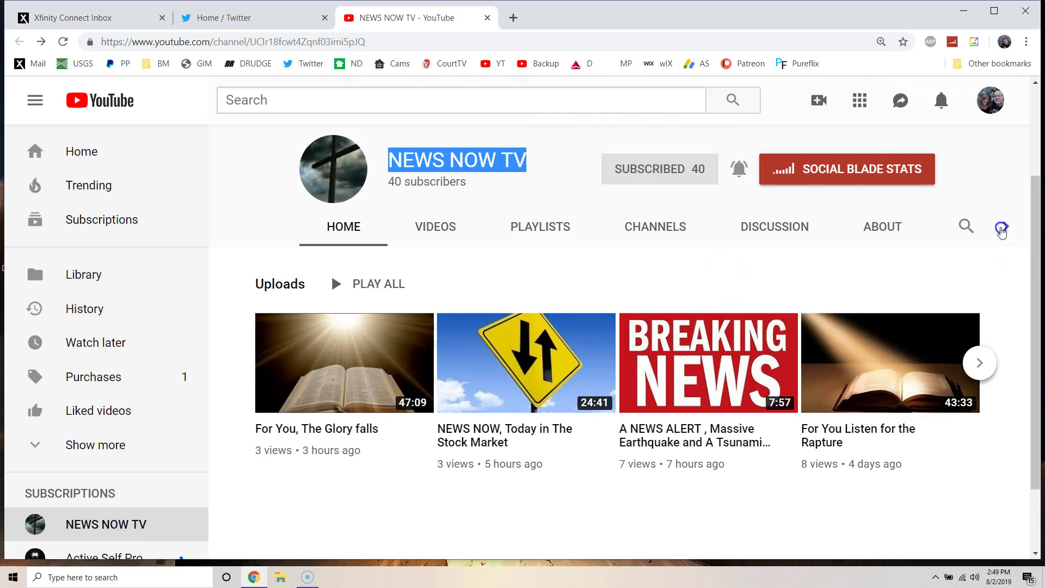
Step: Reveal the hidden channel tabs and open NEWS NOW TV's ABOUT page with join date and views
left_click(1002, 228)
left_click(677, 238)
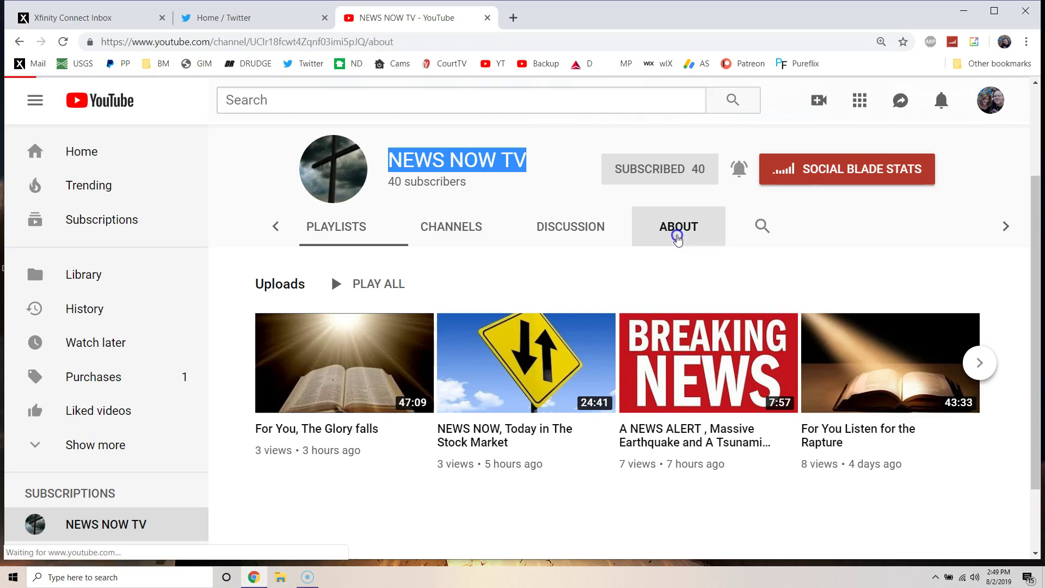
scroll(478, 388, "down", 1)
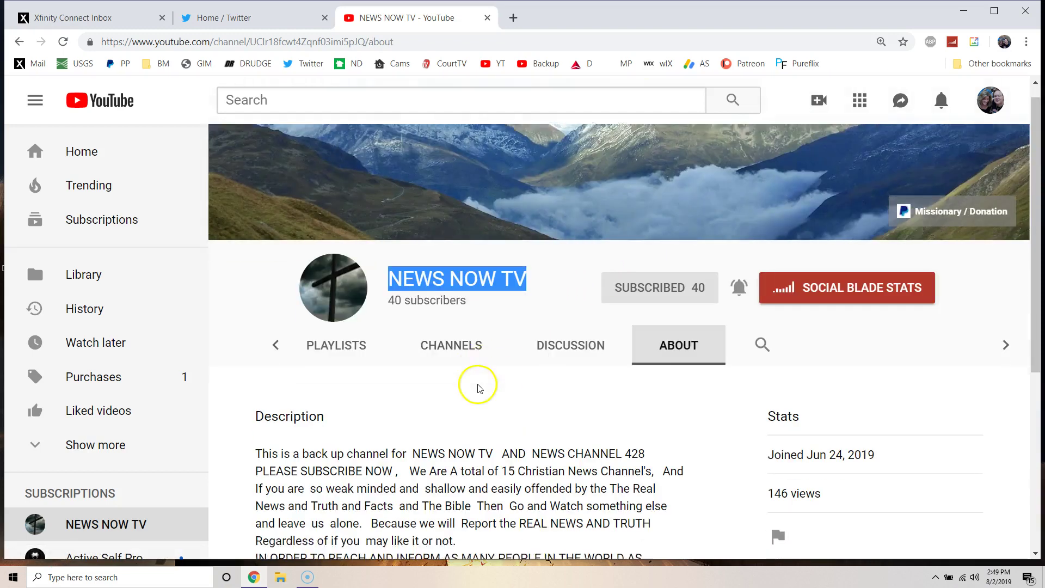
scroll(478, 388, "down", 2)
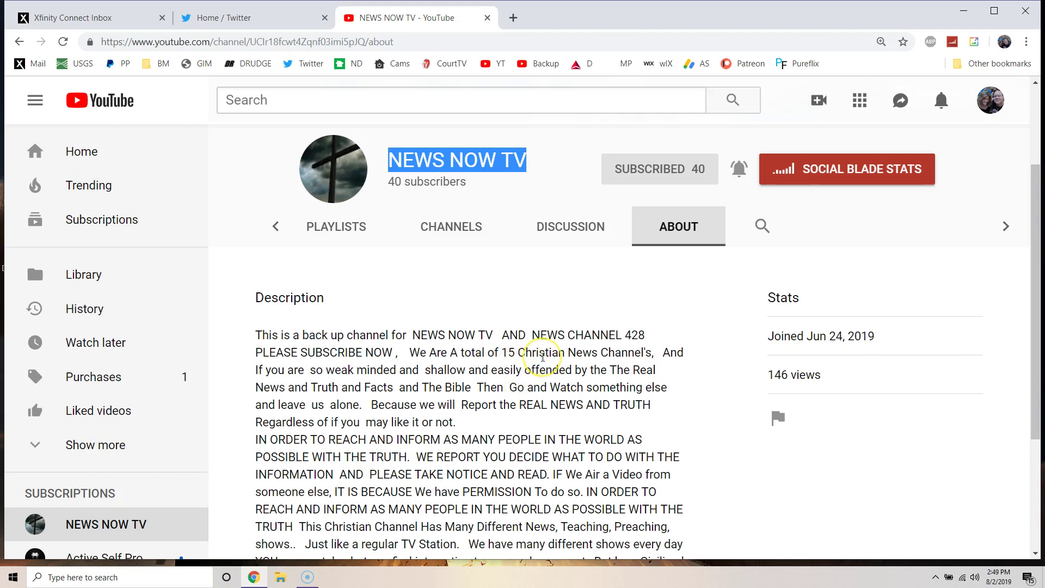
scroll(543, 357, "down", 2)
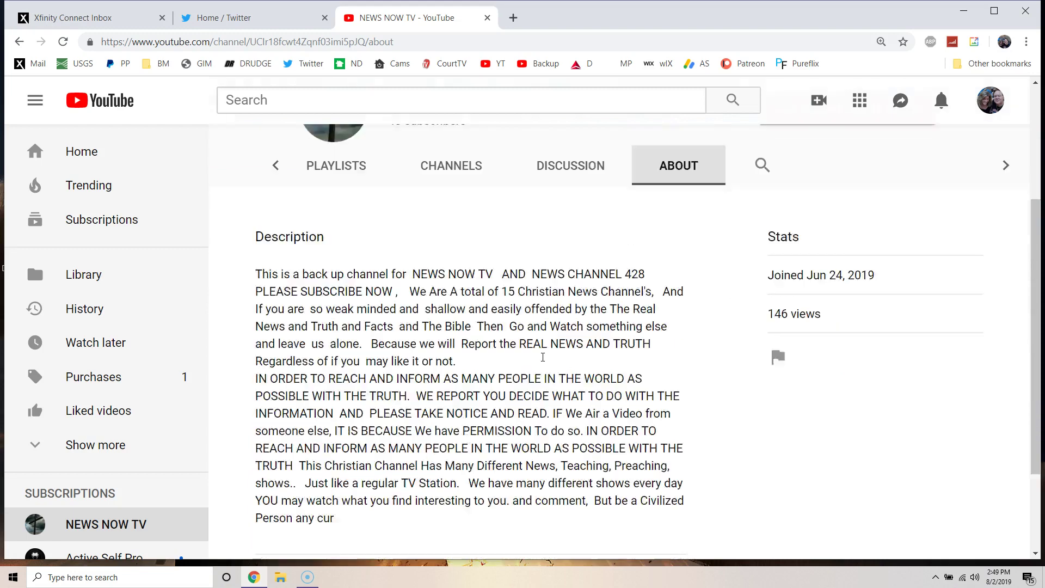
scroll(543, 358, "up", 1)
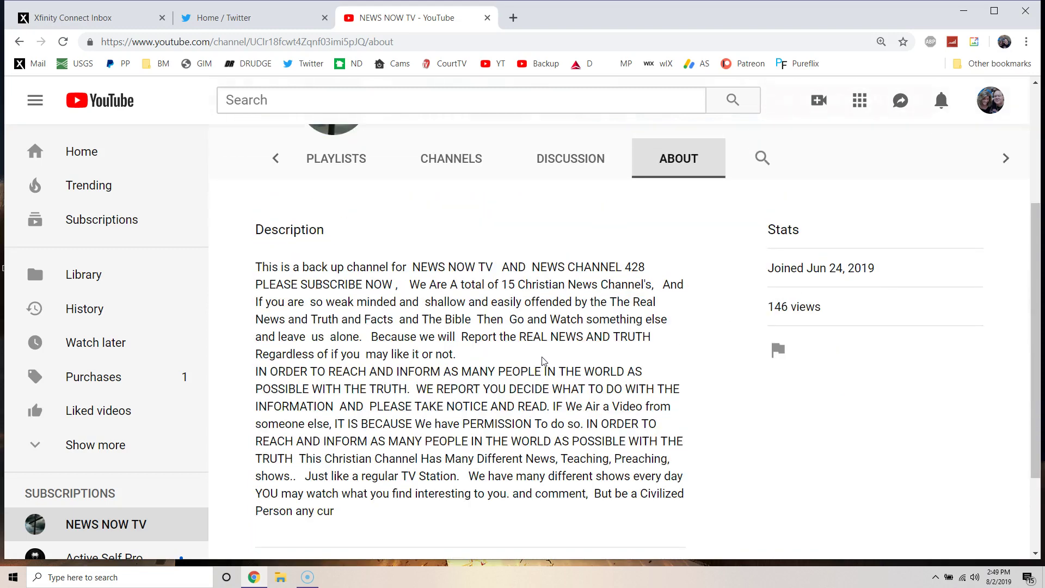
scroll(543, 360, "up", 3)
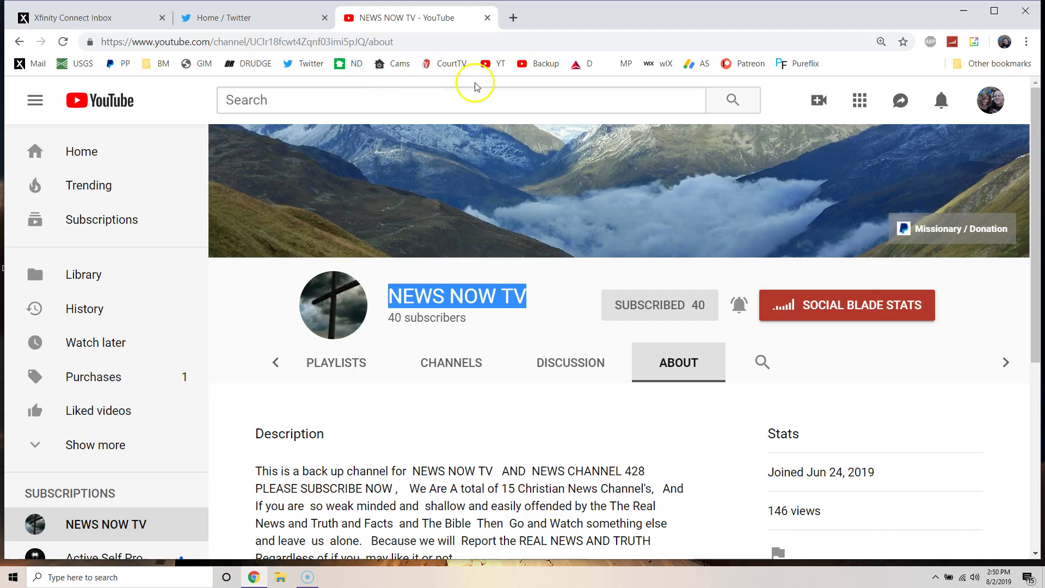
Step: Use the YT bookmark to reach the Pentagon air balloons video with NEWS NOW TV's pinned comment
left_click(487, 64)
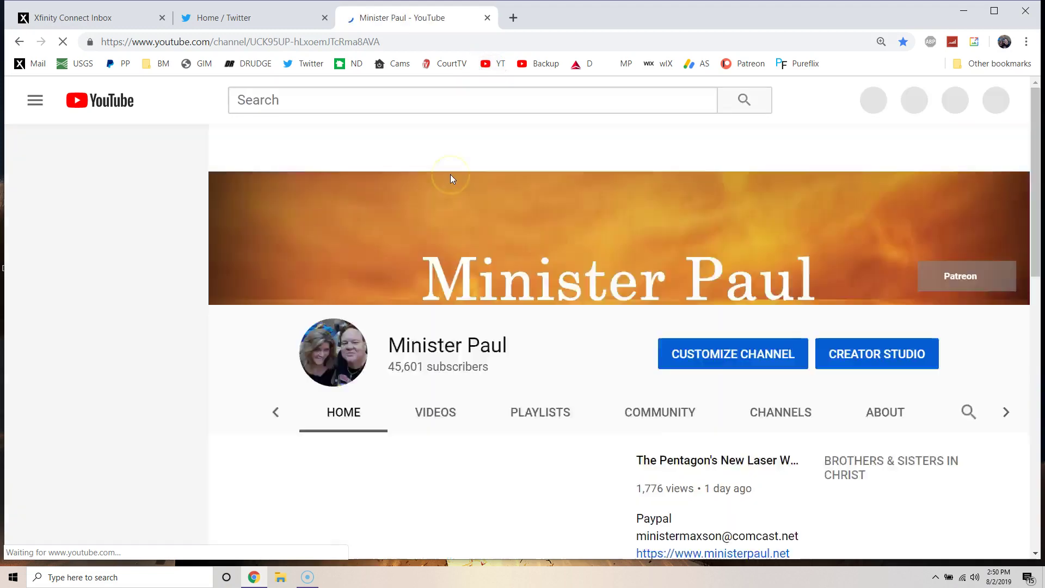
scroll(420, 310, "down", 4)
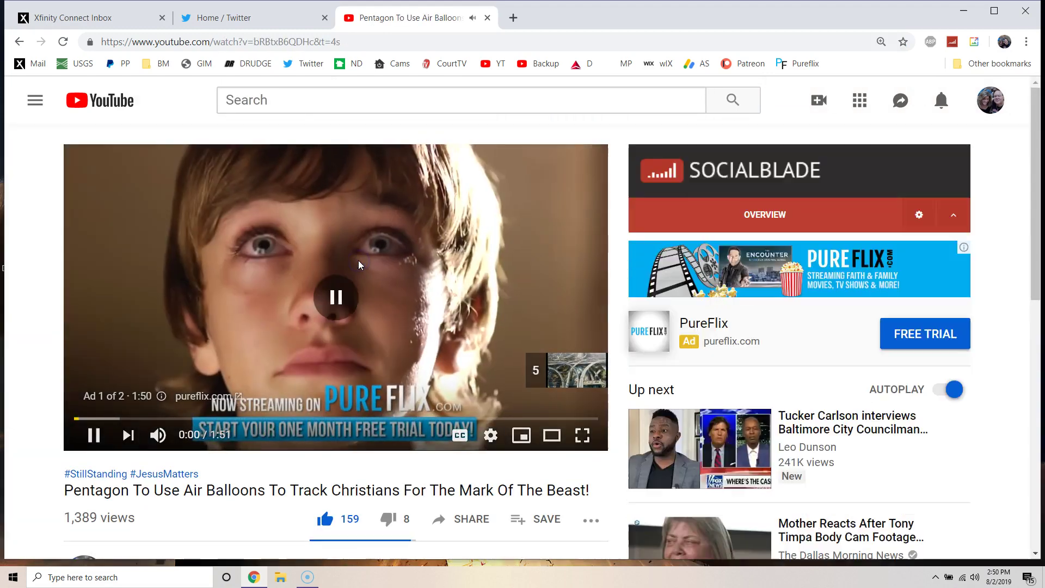
scroll(358, 260, "down", 2)
scroll(358, 265, "down", 2)
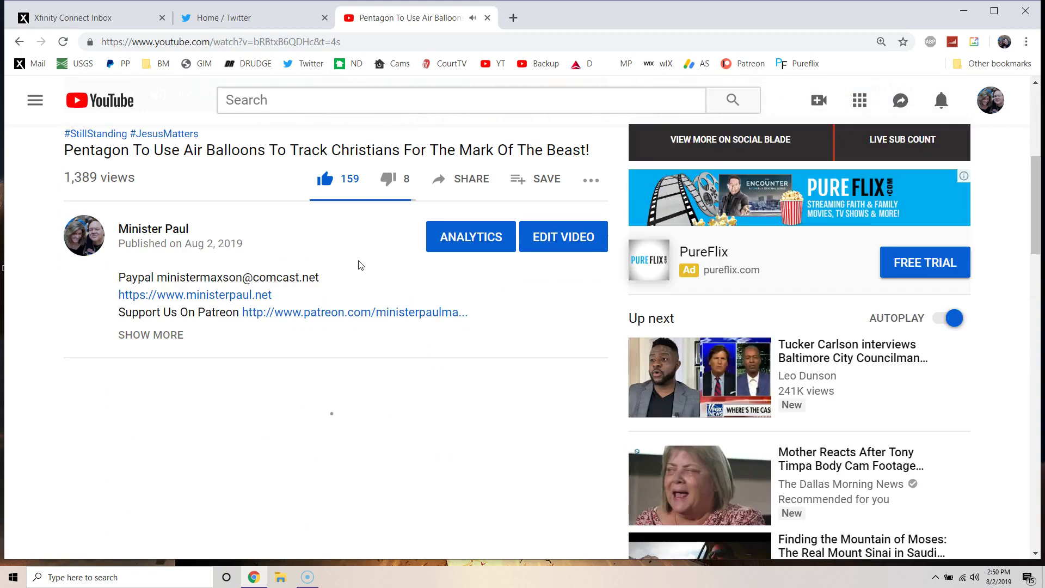
scroll(358, 265, "down", 1)
scroll(359, 264, "down", 1)
scroll(359, 265, "down", 2)
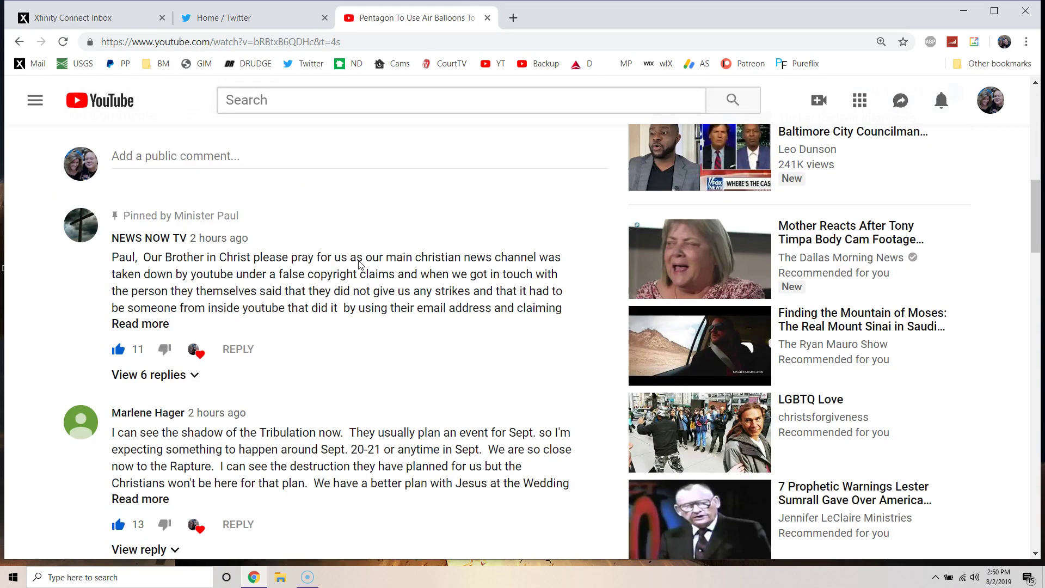
Step: Expand NEWS NOW TV's pinned comment with Read more to show its full takedown explanation
left_click(144, 325)
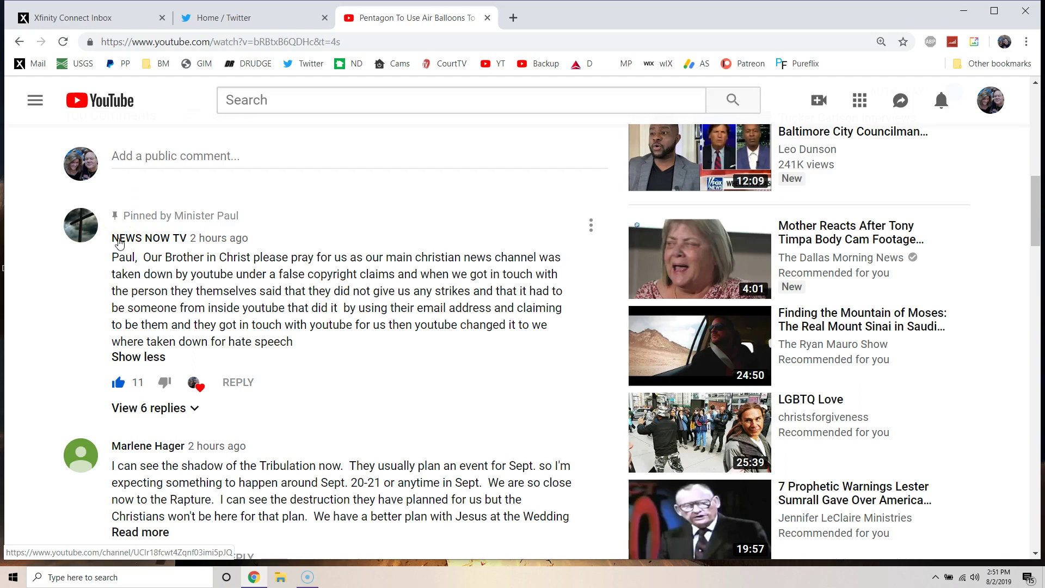
left_click(169, 245)
scroll(169, 248, "up", 1)
scroll(171, 246, "up", 2)
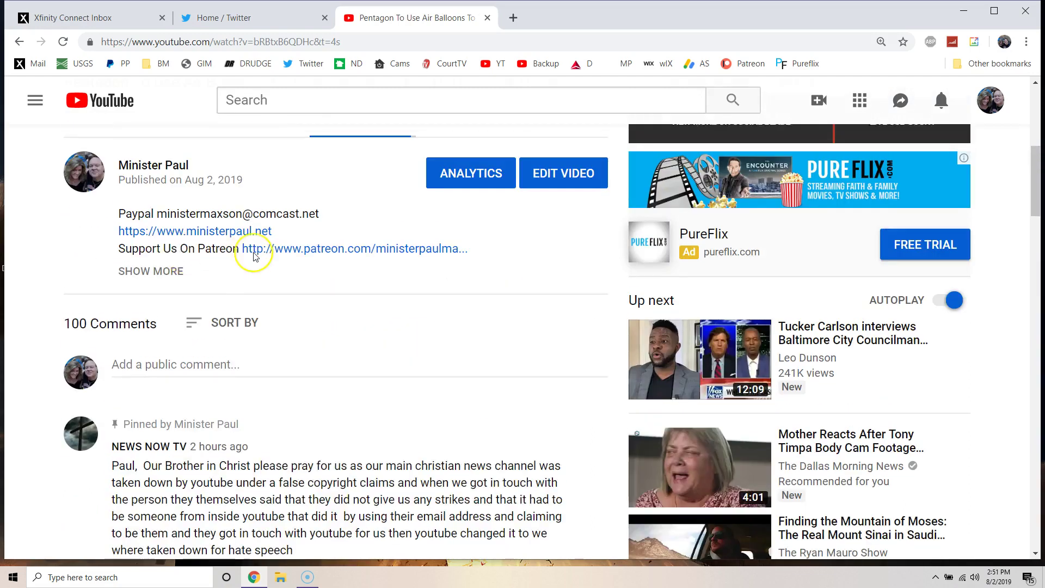
scroll(254, 257, "up", 2)
scroll(254, 257, "up", 1)
scroll(254, 257, "down", 1)
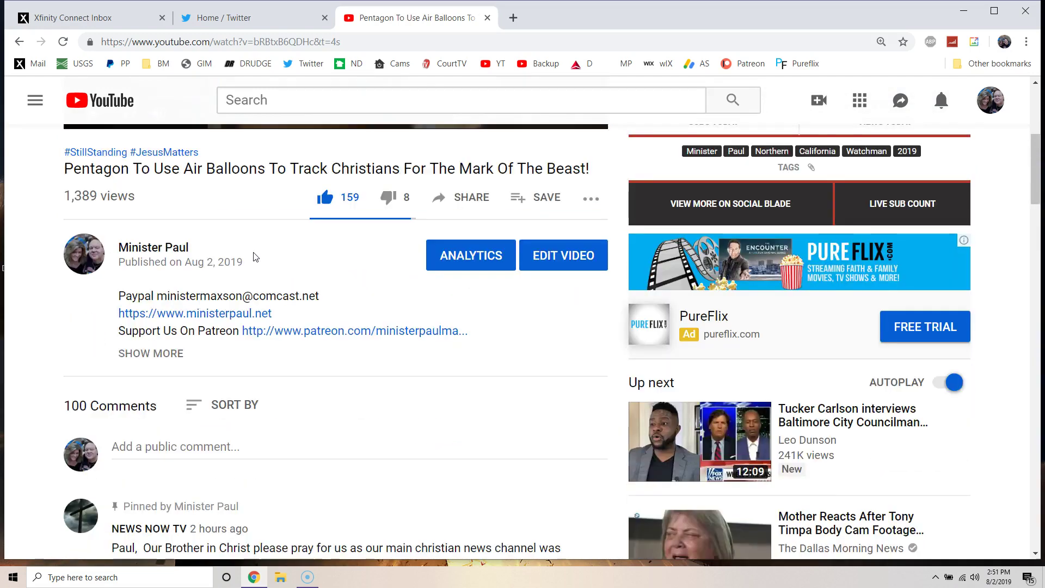
scroll(253, 258, "down", 2)
scroll(253, 259, "down", 2)
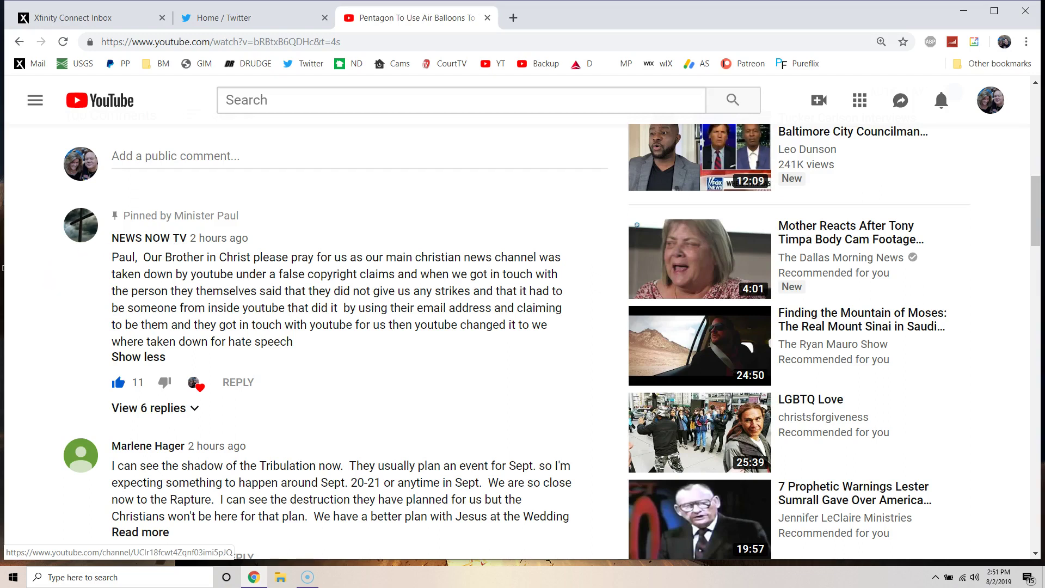
scroll(158, 331, "down", 1)
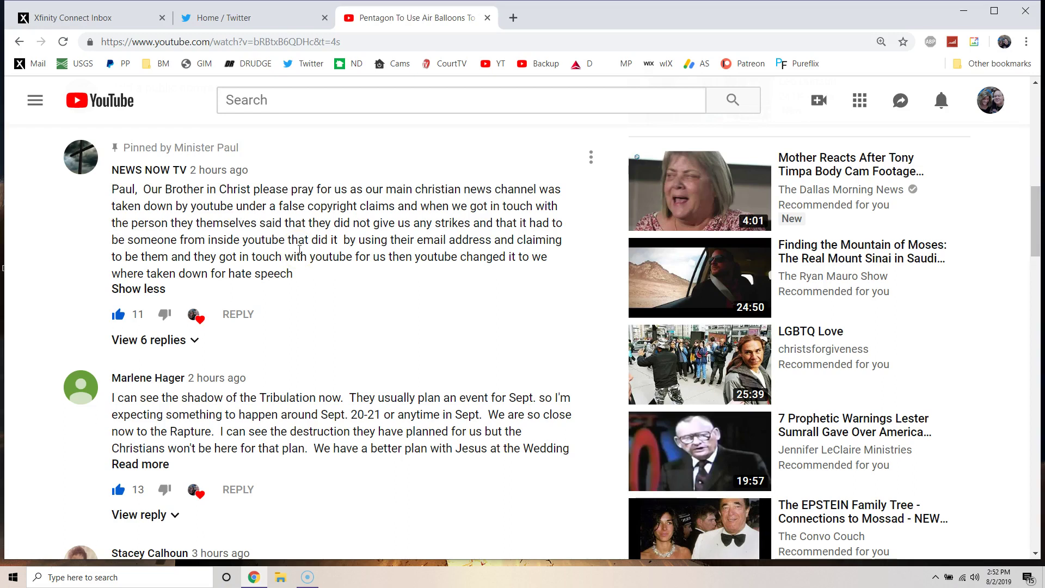
scroll(300, 250, "down", 1)
scroll(307, 229, "up", 2)
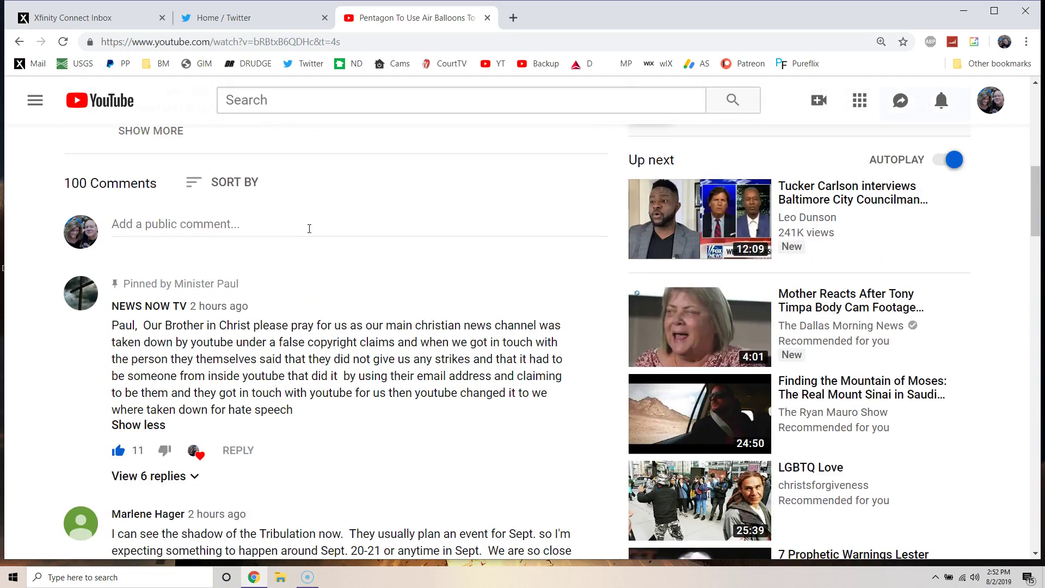
scroll(309, 229, "up", 1)
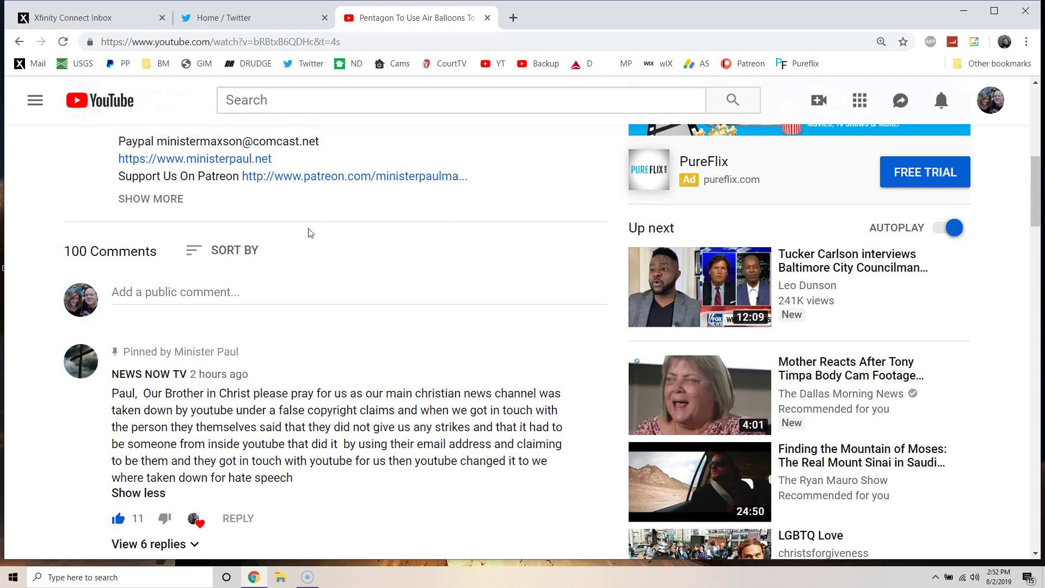
scroll(362, 145, "up", 1)
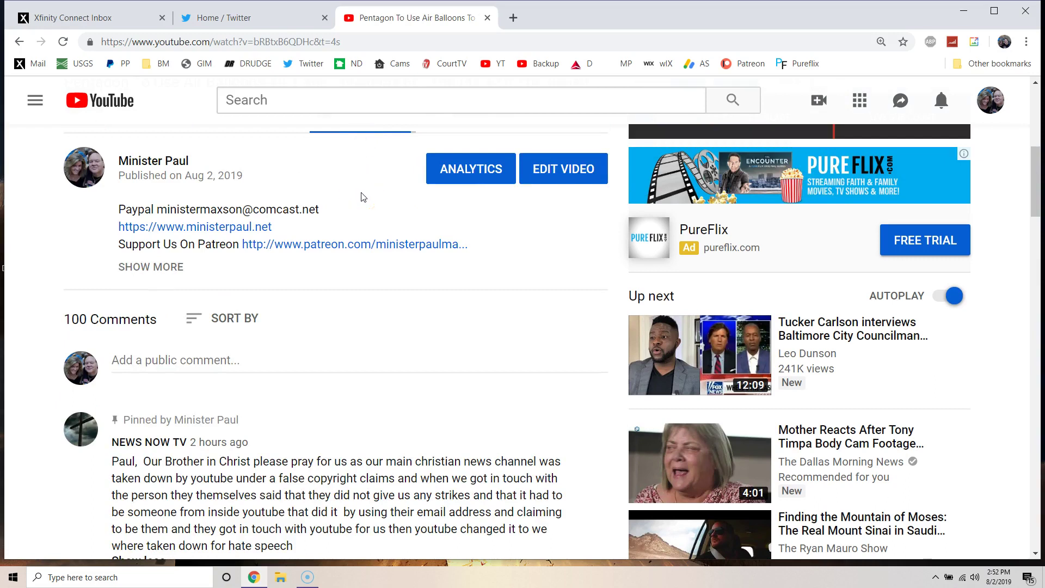
scroll(362, 198, "up", 1)
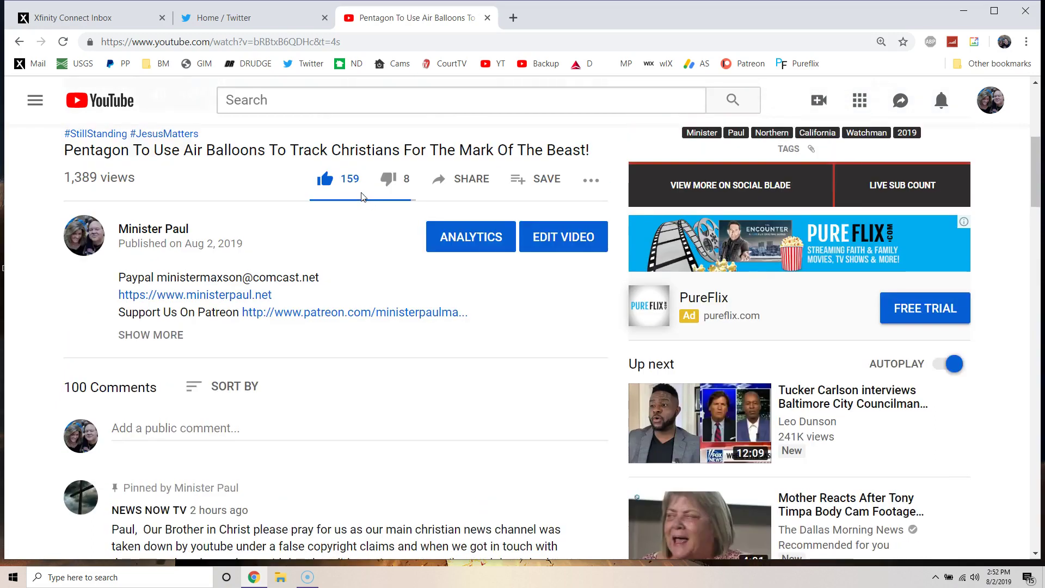
scroll(362, 196, "up", 1)
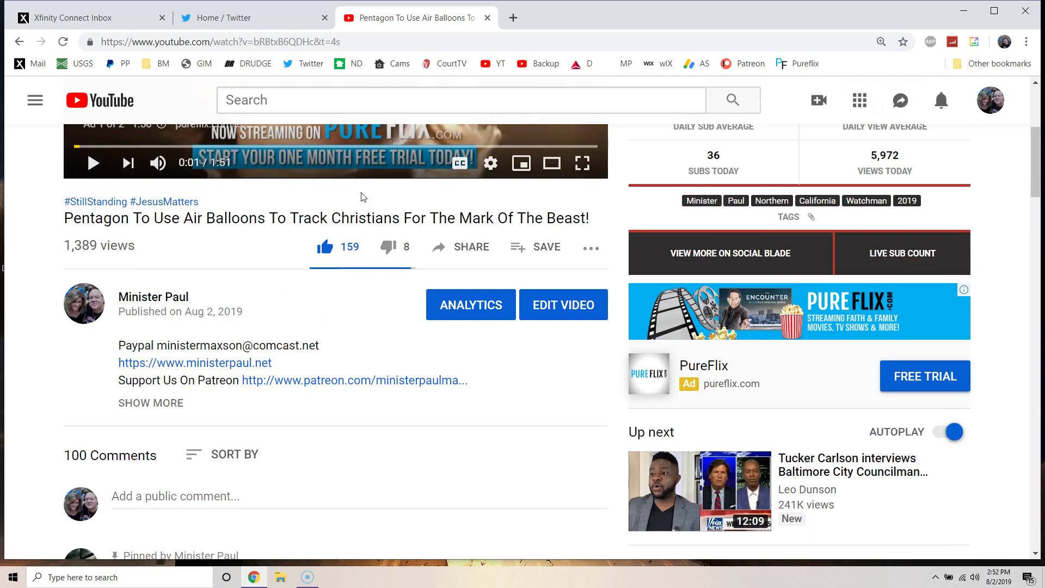
scroll(362, 197, "down", 3)
scroll(243, 241, "down", 2)
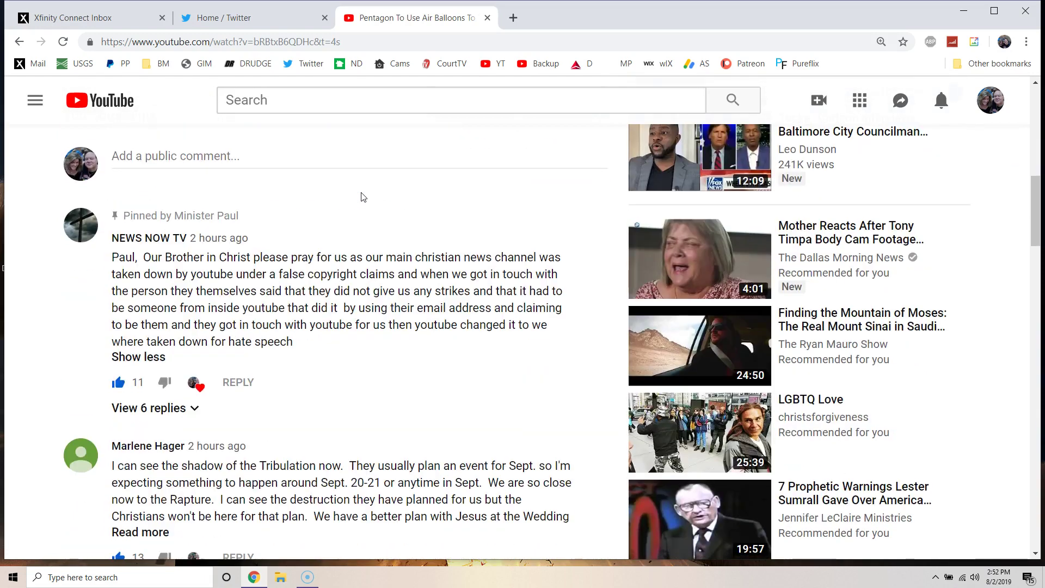
Step: Go from the pinned comment's author name to the NEWS NOW TV channel home page
left_click(134, 243)
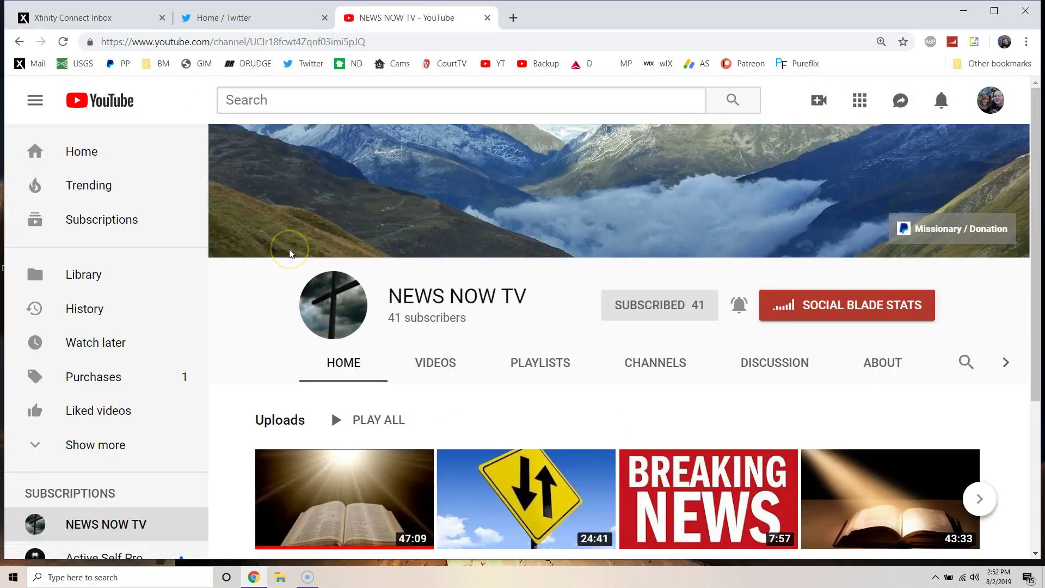
scroll(289, 254, "down", 1)
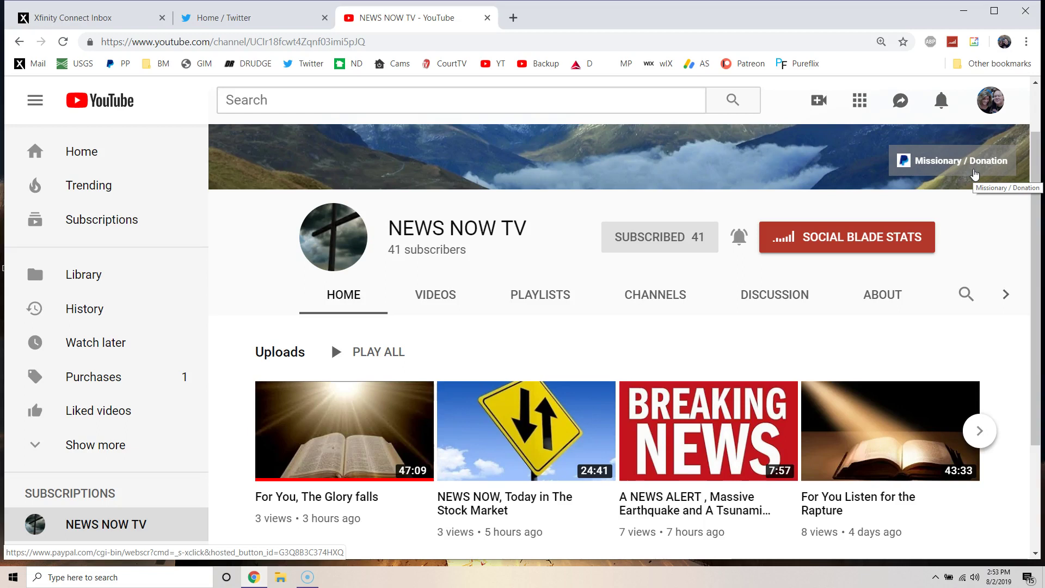
scroll(974, 174, "up", 1)
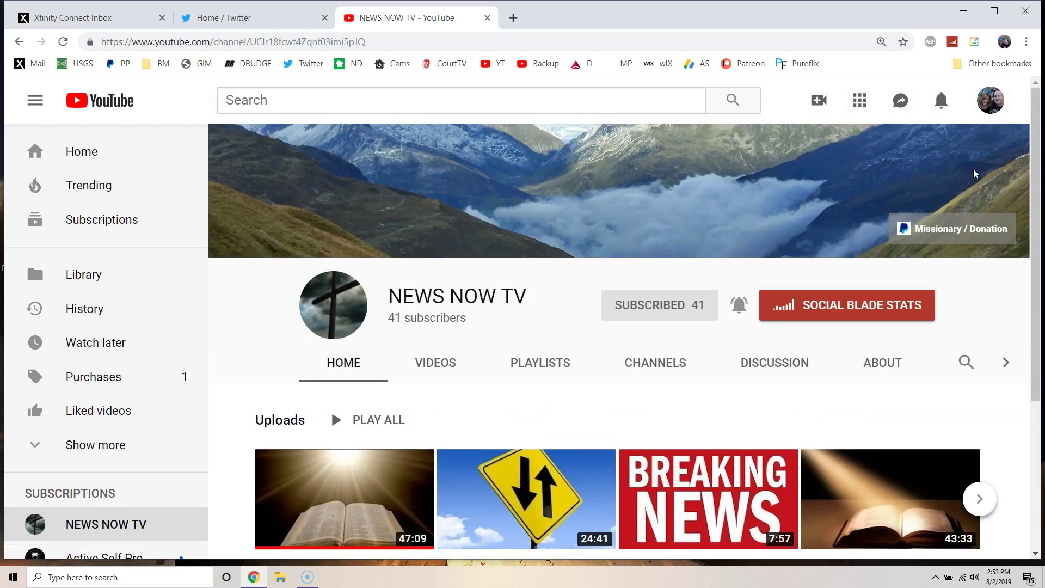
Step: Enter the search box and erase the 'NEWS 428' query so it can be retyped
left_click(583, 104)
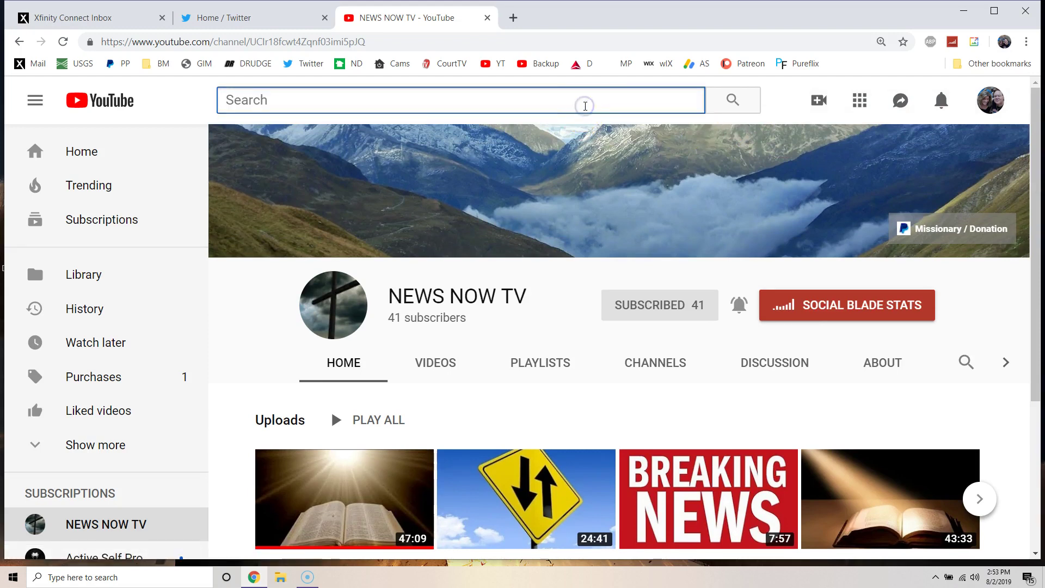
type("NEW")
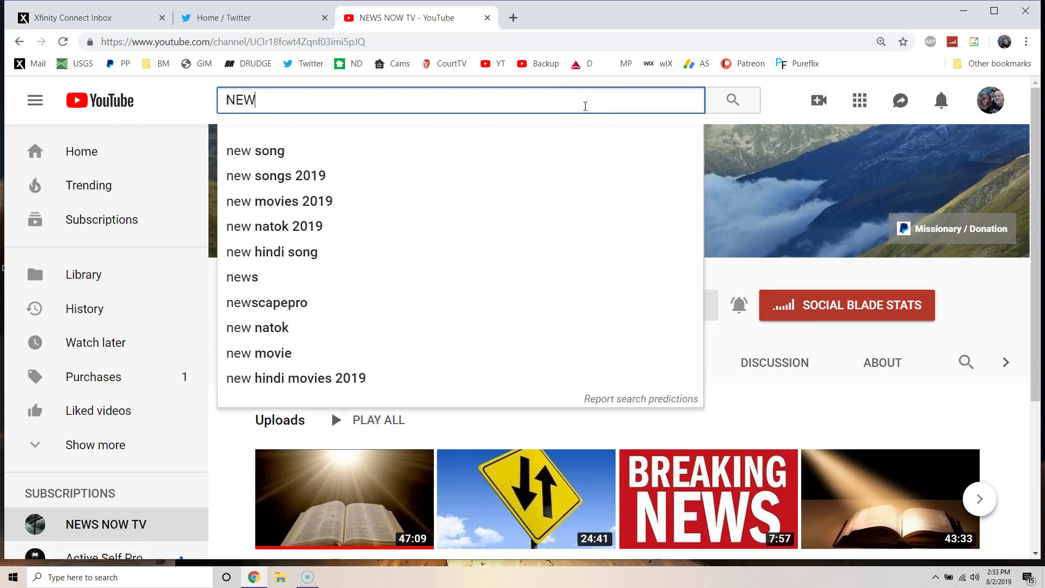
type("S 428")
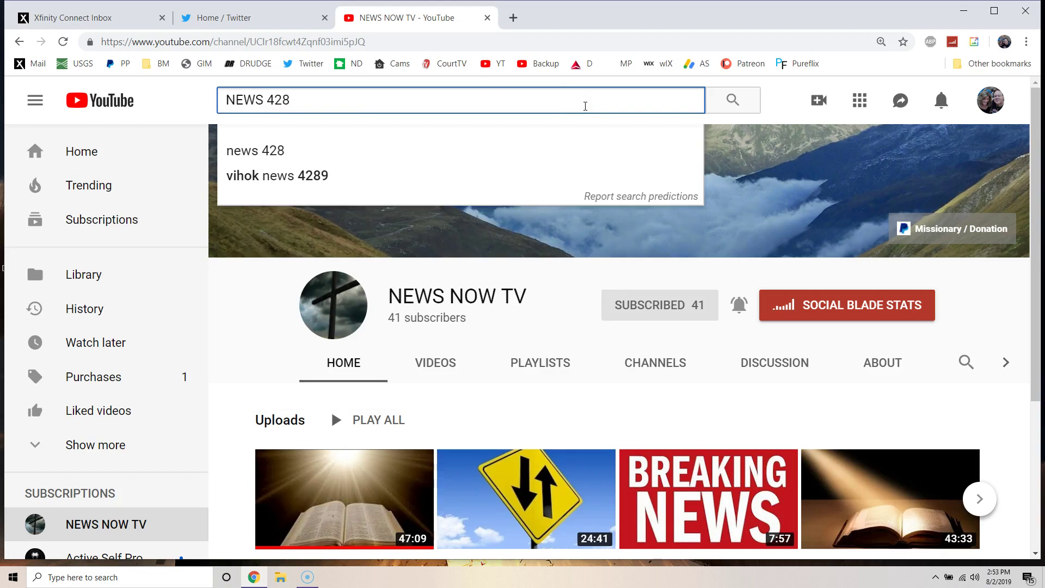
key("BackSpace")
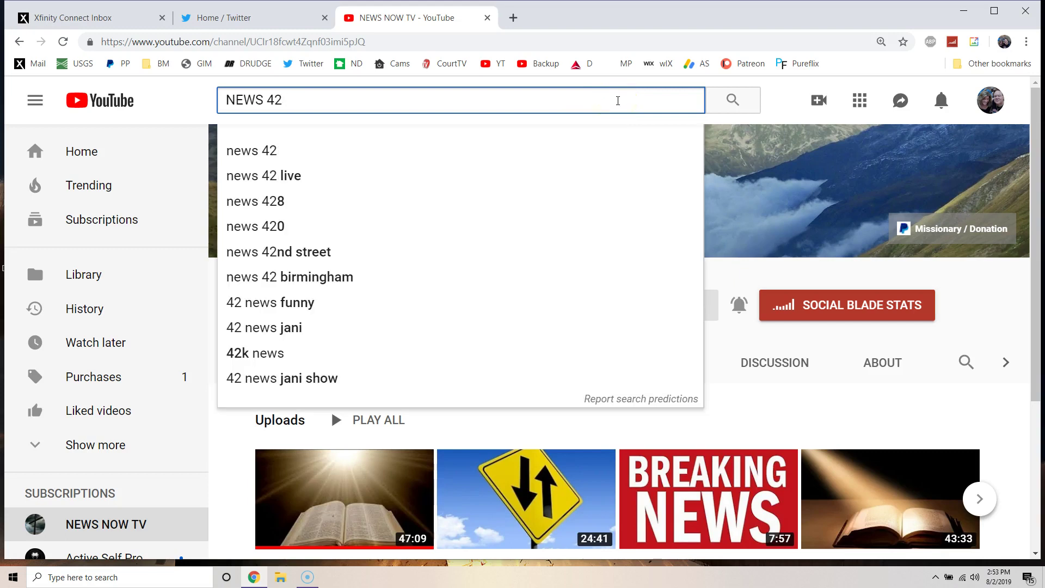
key("BackSpace")
key("BackSpace")
key("BackSpace")
key("BackSpace")
key("BackSpace")
key("BackSpace")
type("4")
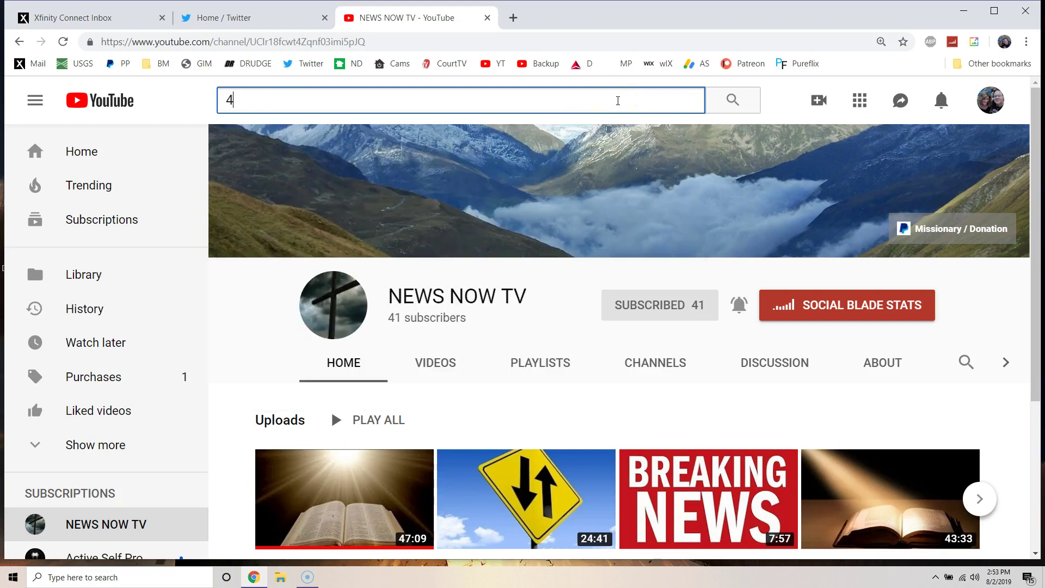
type("28 NEW")
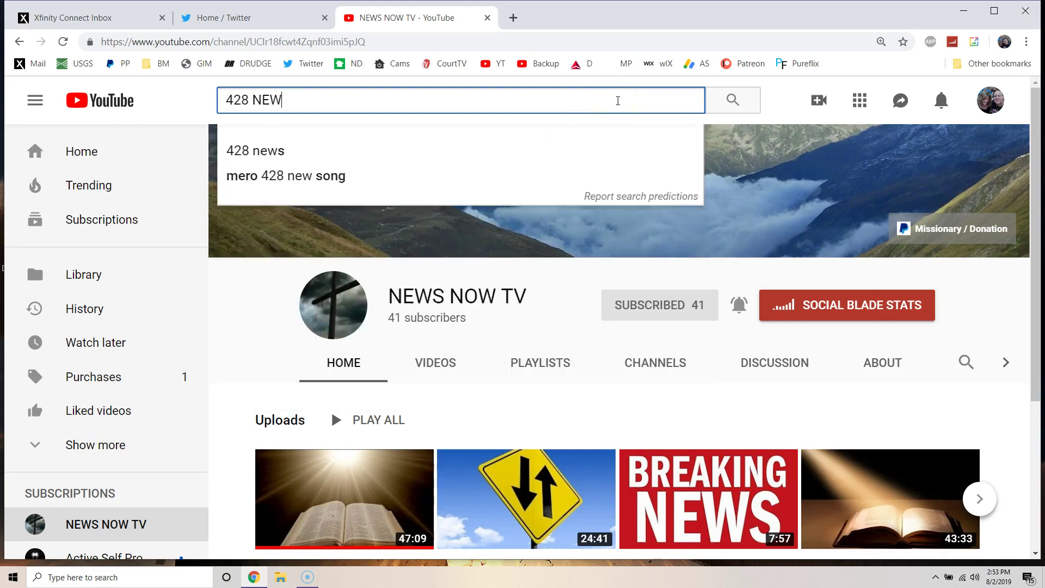
type("S")
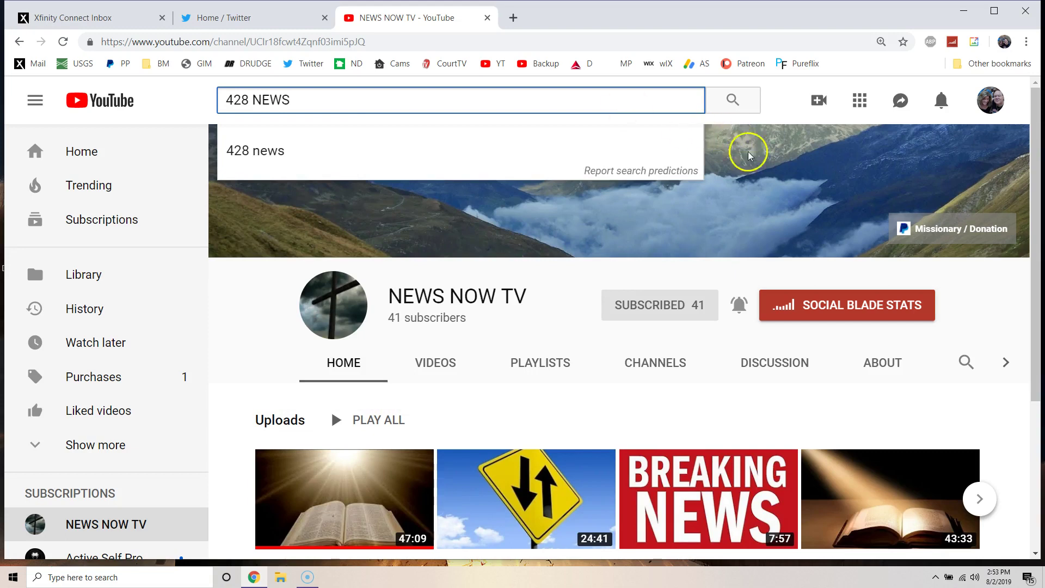
scroll(514, 275, "down", 1)
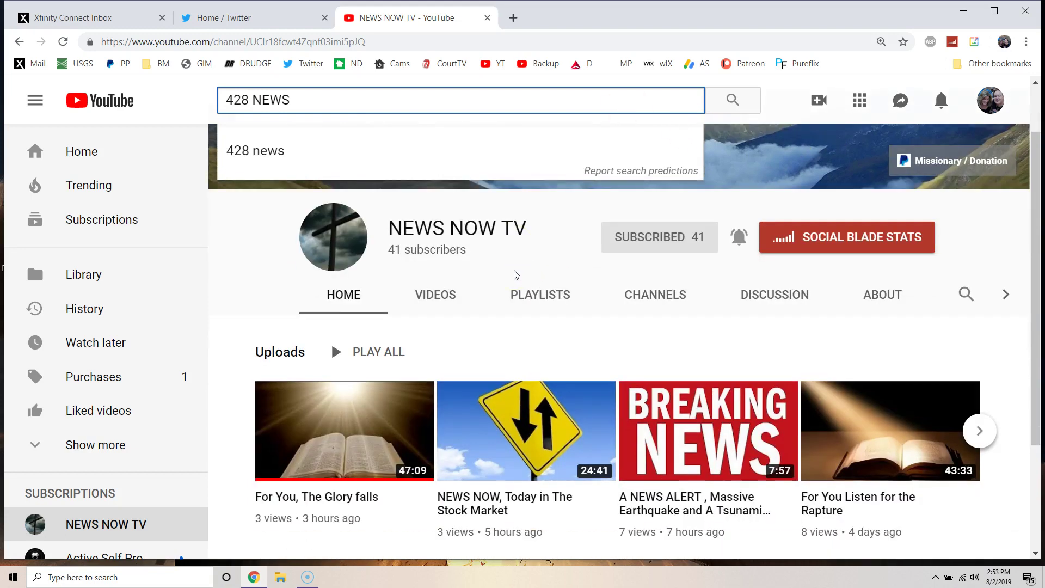
scroll(515, 276, "down", 1)
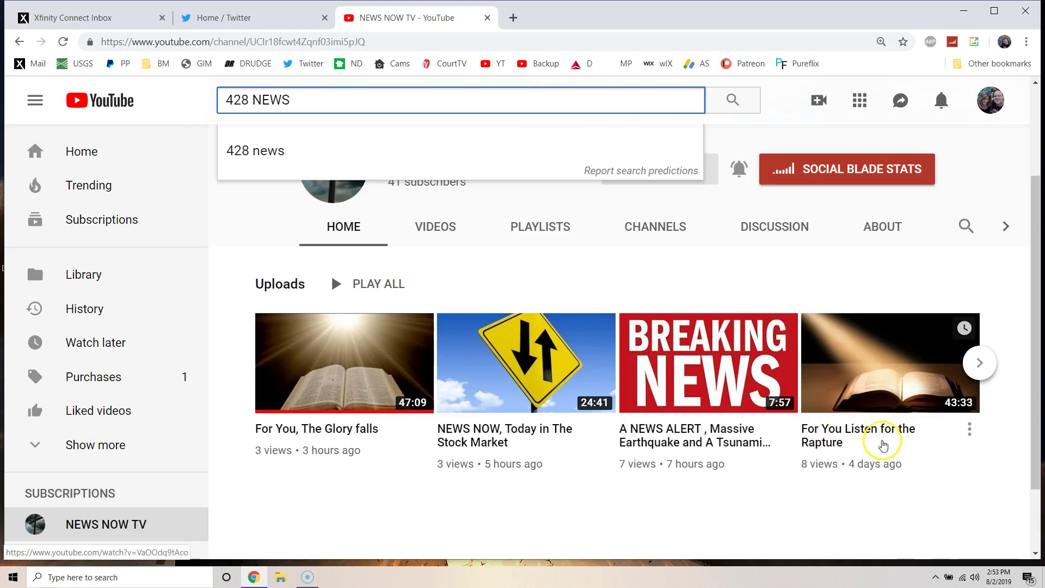
Step: Page twice through older uploads, then copy the NEWS NOW TV channel URL from the address bar
left_click(980, 365)
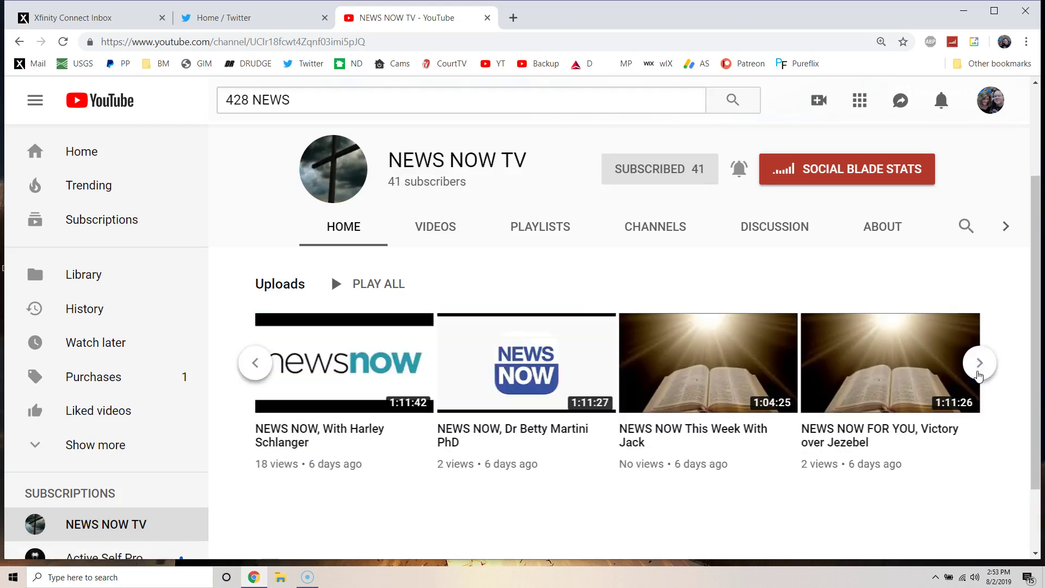
left_click(980, 372)
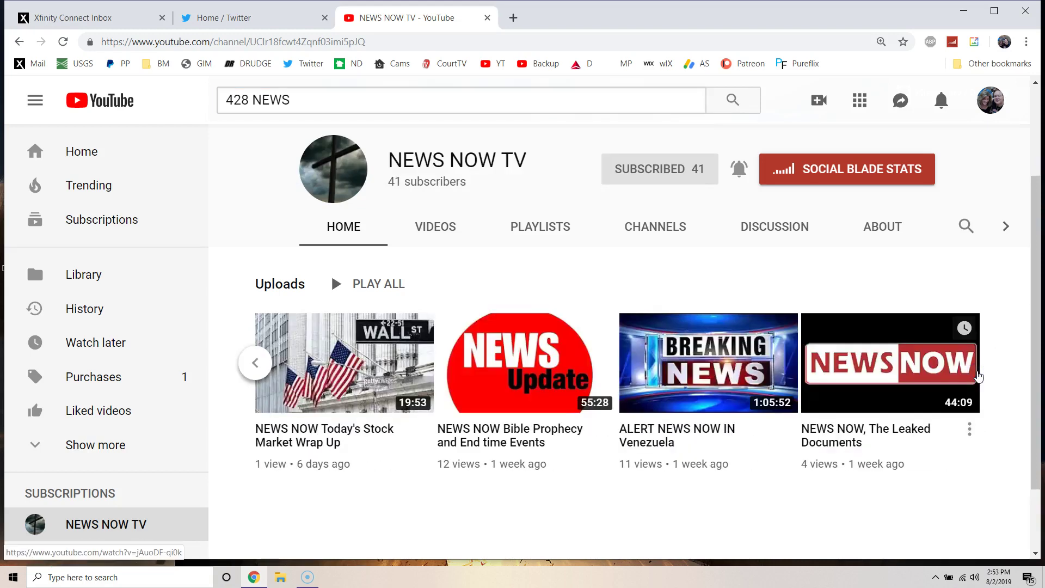
mouse_move(520, 362)
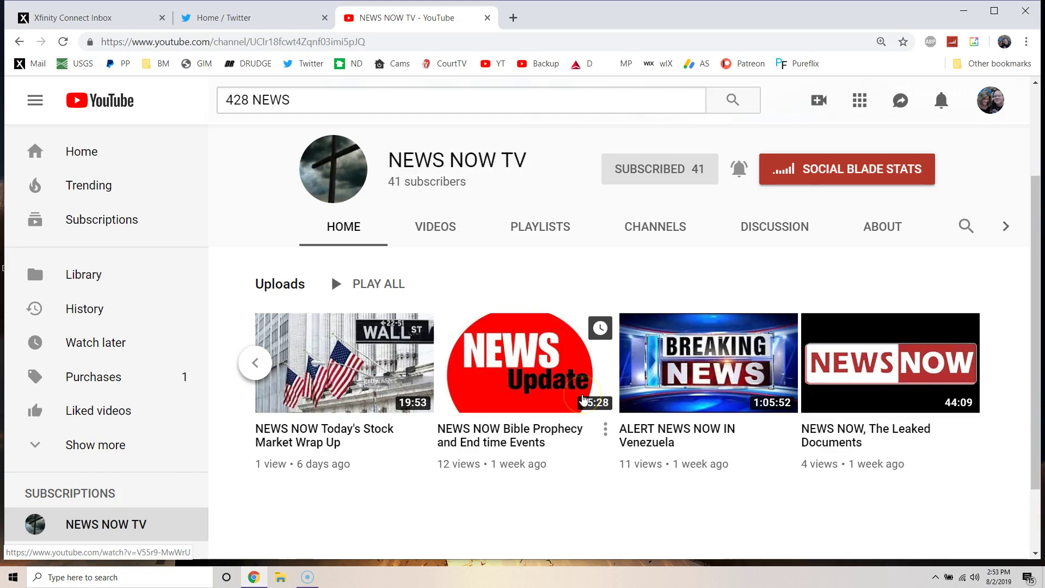
scroll(584, 400, "up", 1)
scroll(583, 399, "up", 1)
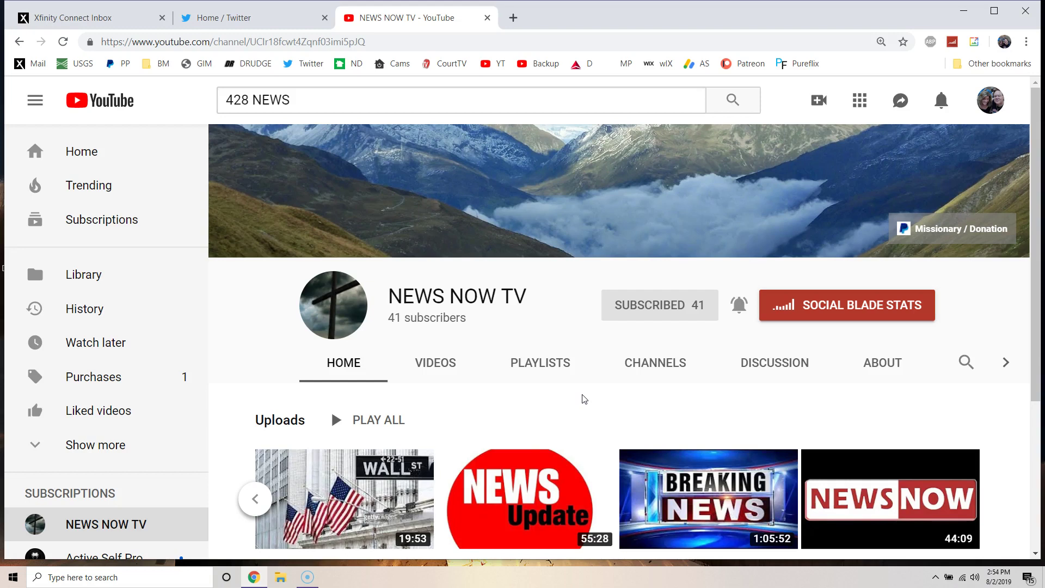
scroll(584, 399, "down", 2)
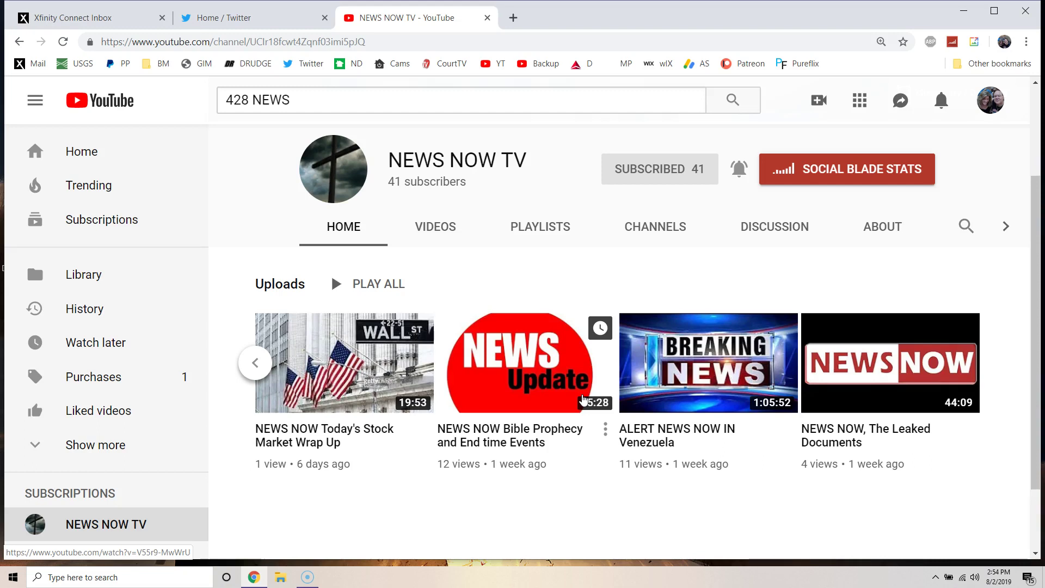
scroll(583, 399, "up", 1)
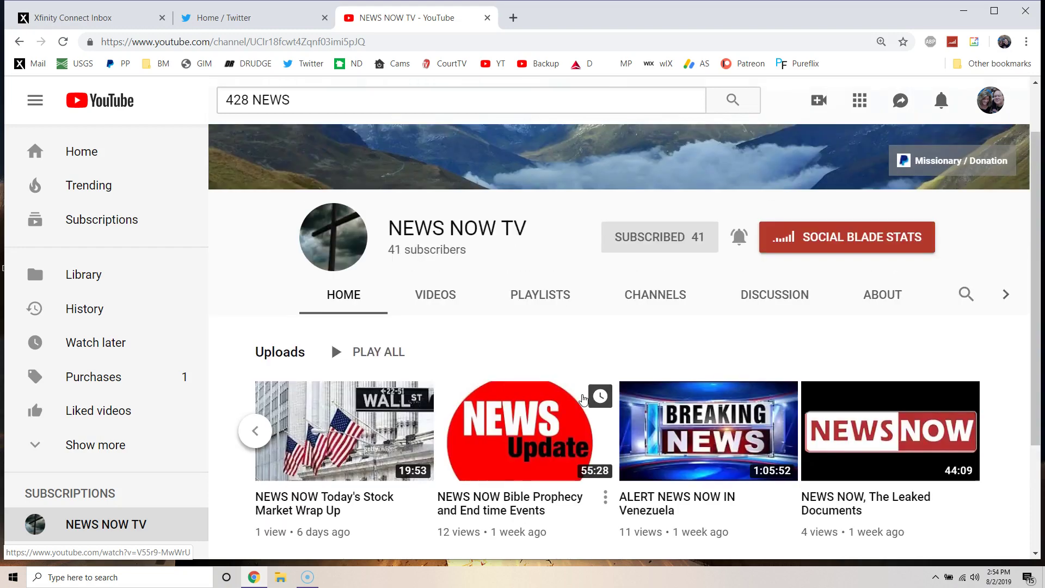
scroll(583, 399, "up", 1)
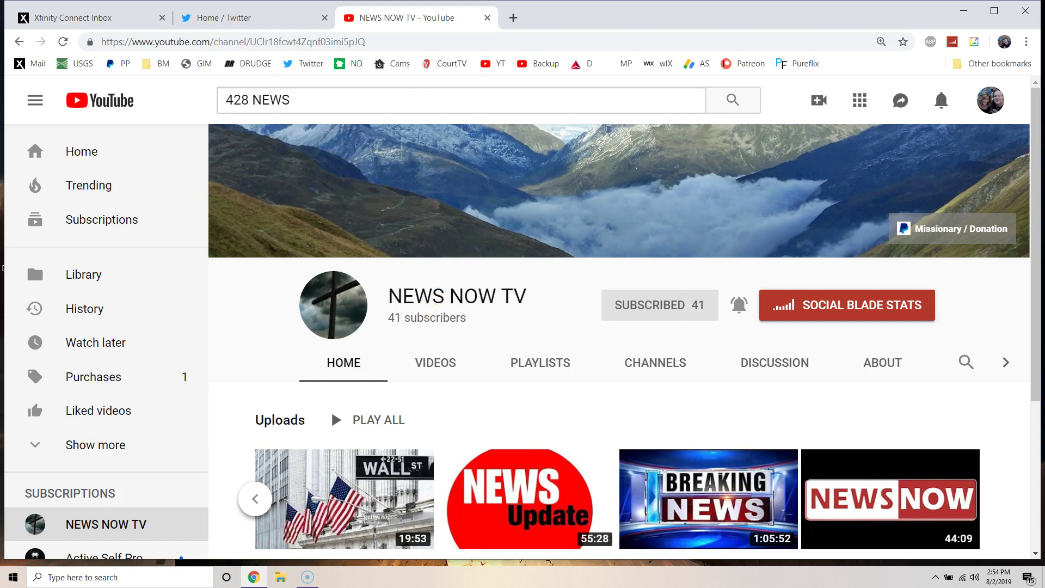
left_click(393, 41)
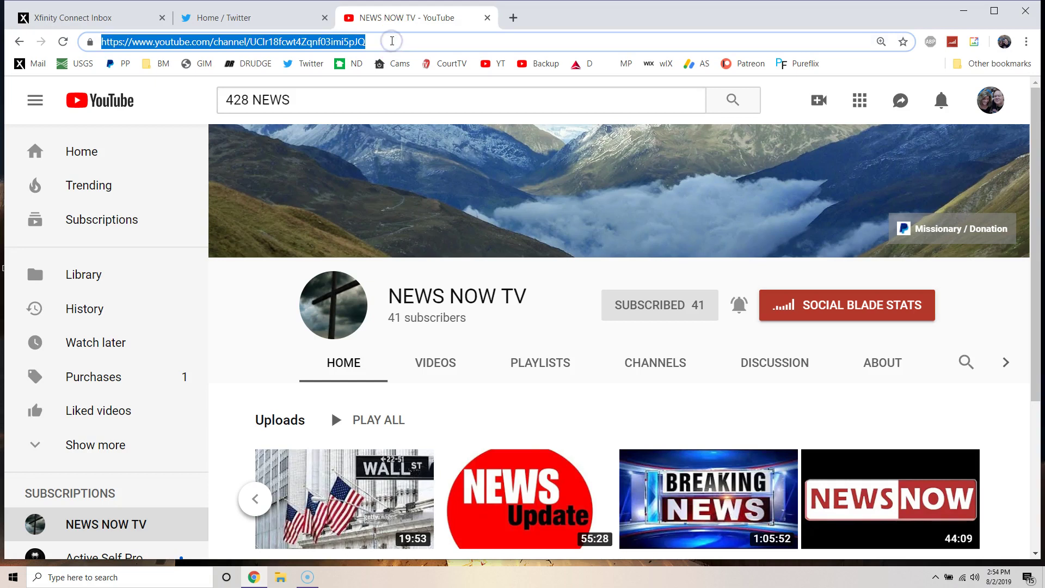
right_click(392, 41)
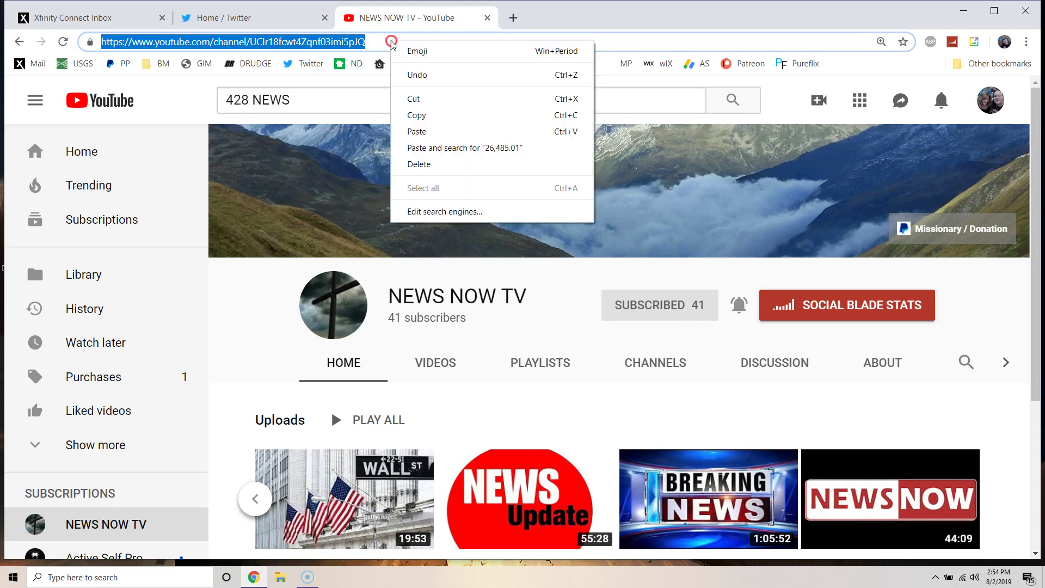
left_click(421, 119)
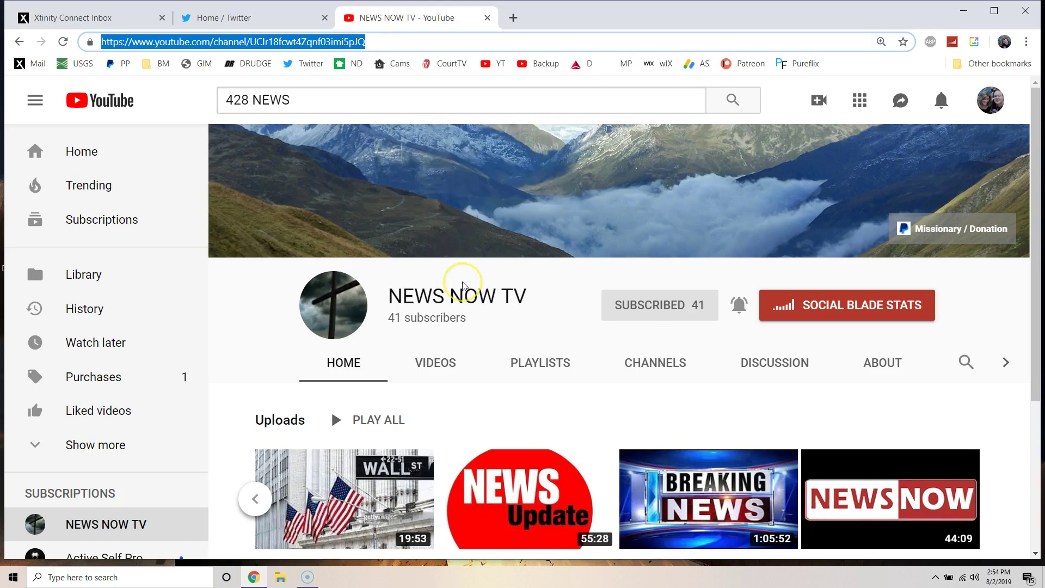
scroll(462, 285, "down", 2)
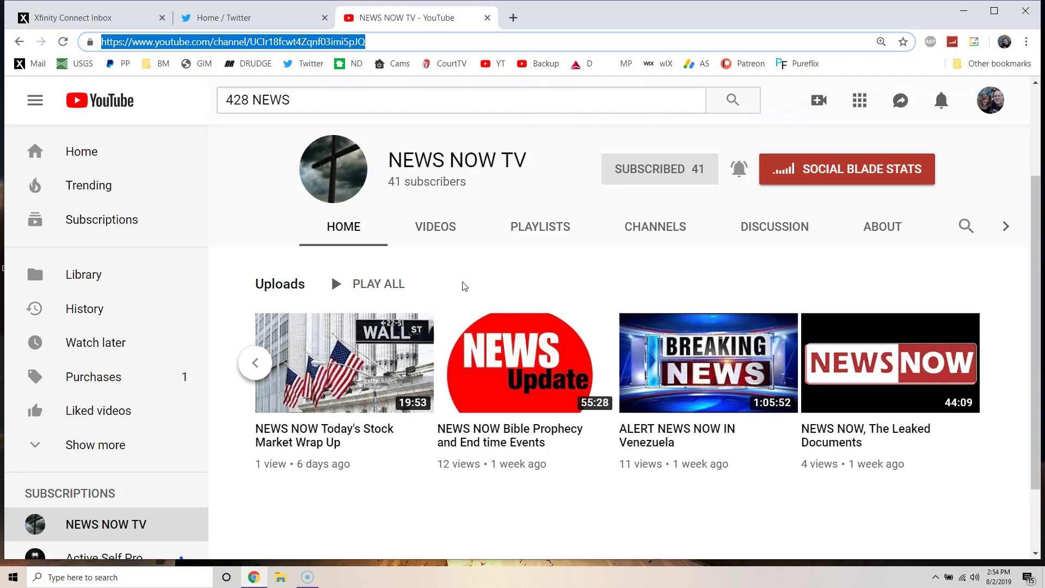
left_click(509, 195)
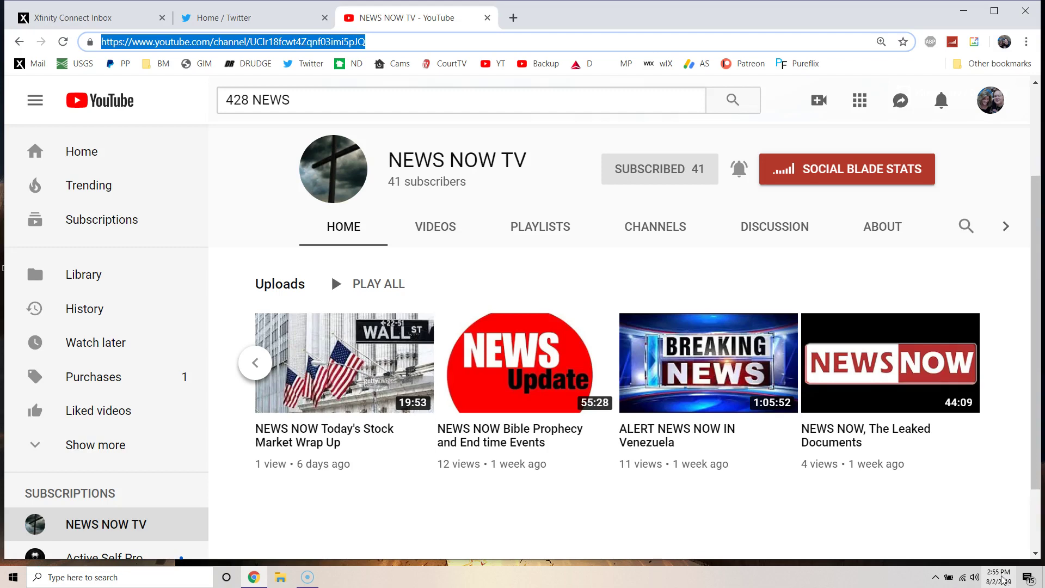
scroll(651, 385, "down", 1)
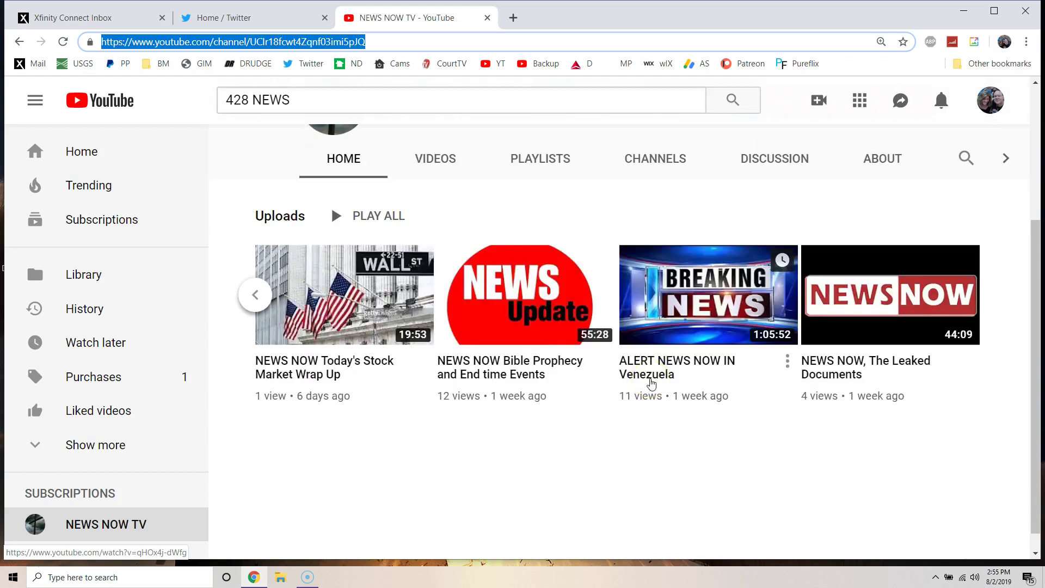
scroll(650, 384, "up", 3)
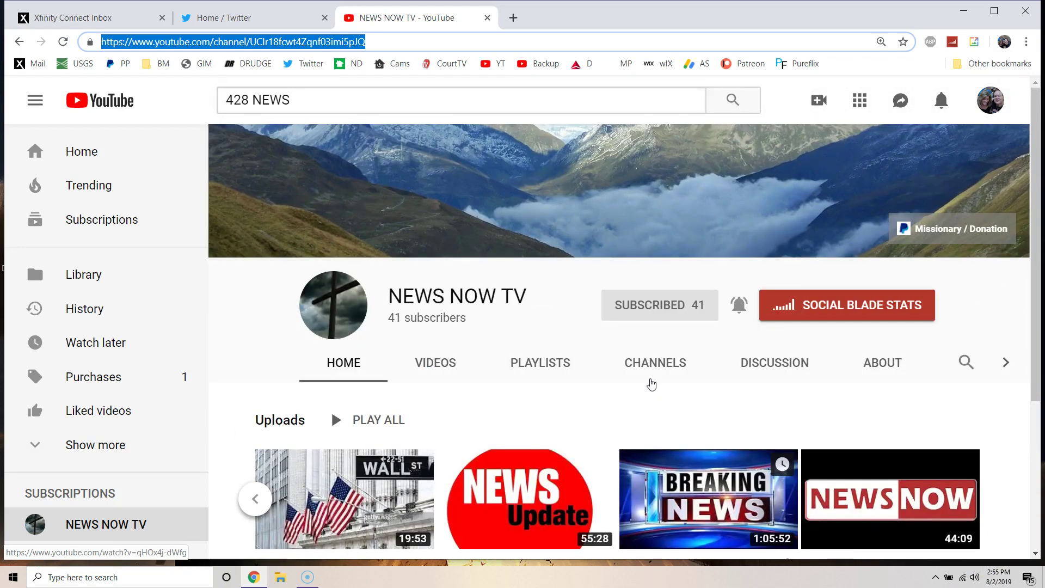